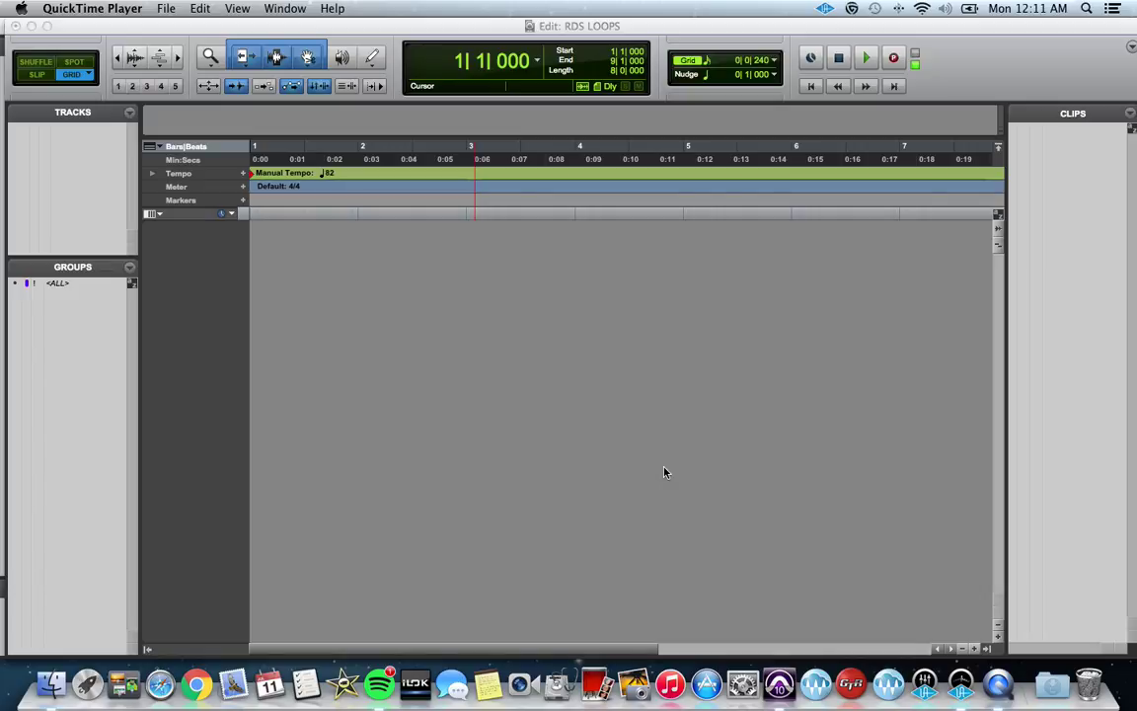
# Step: Start importing audio files into the RDS LOOPS session
pyautogui.click(427, 30)
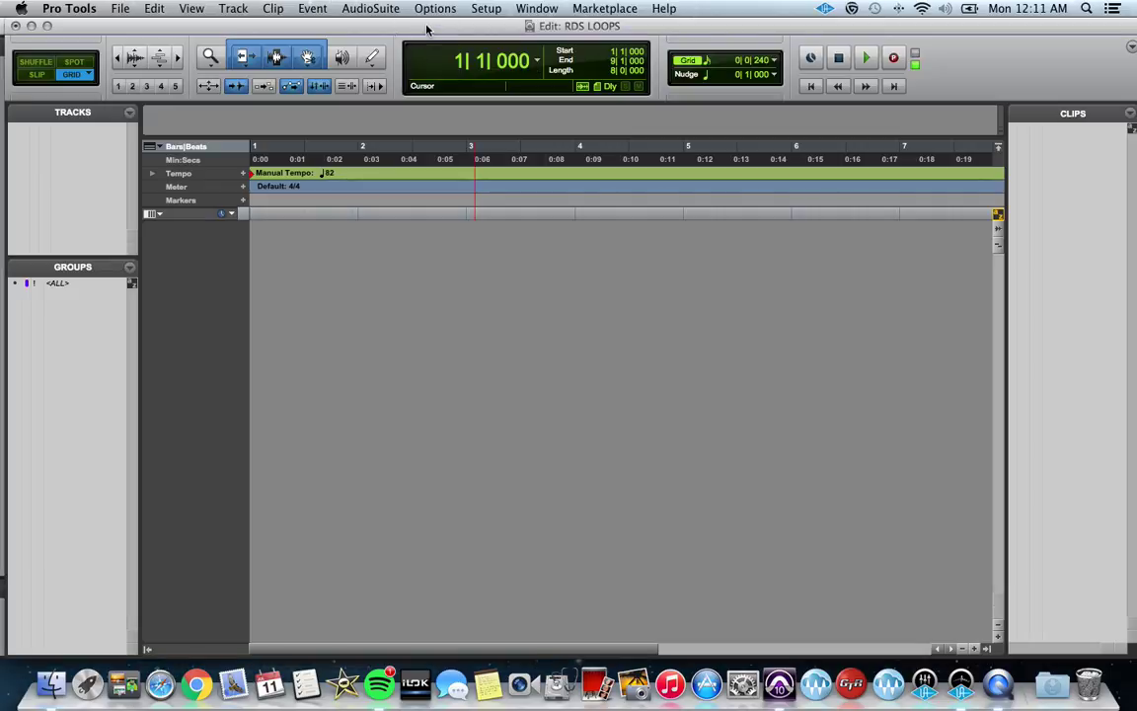
pyautogui.click(119, 8)
pyautogui.moveTo(148, 221)
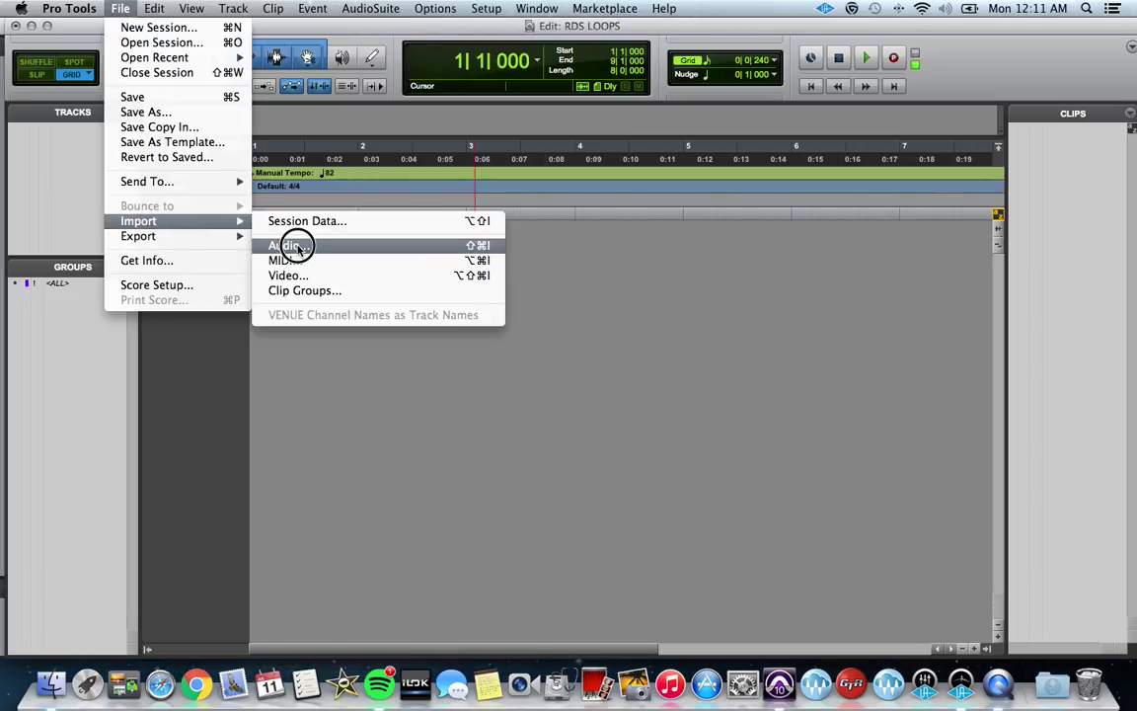
pyautogui.click(296, 242)
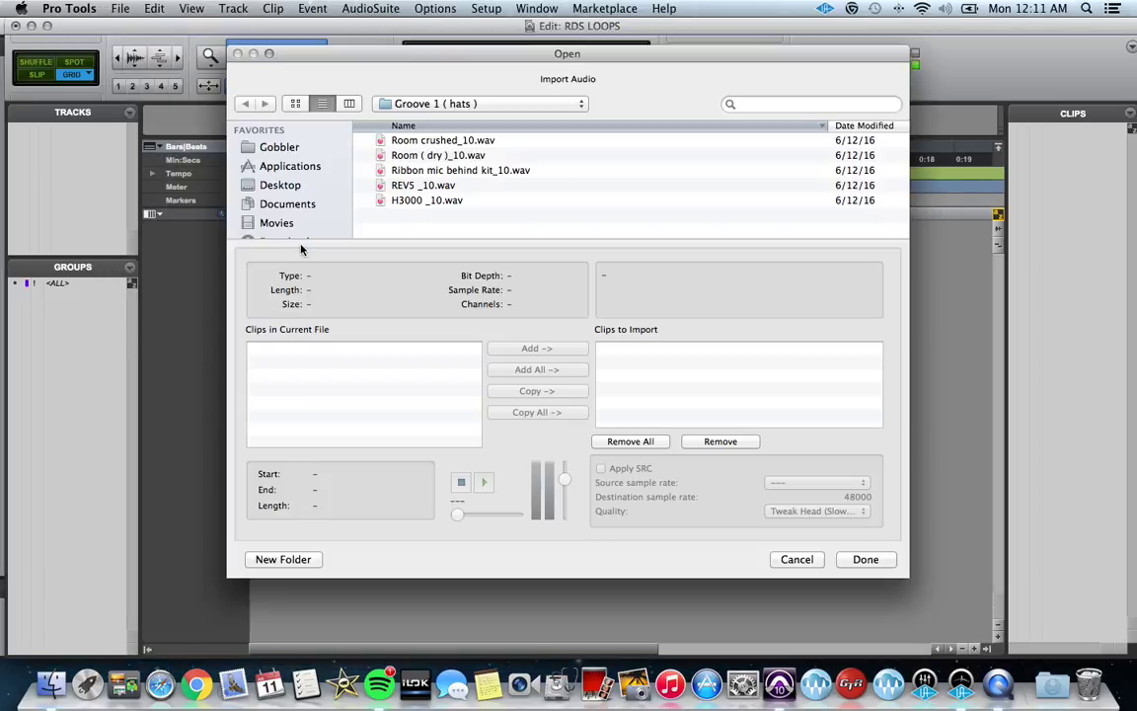
# Step: Browse to the Grooves 82 BPM folder and expand its Groove 1 ( hats ) subfolder to list the loop files
pyautogui.click(477, 106)
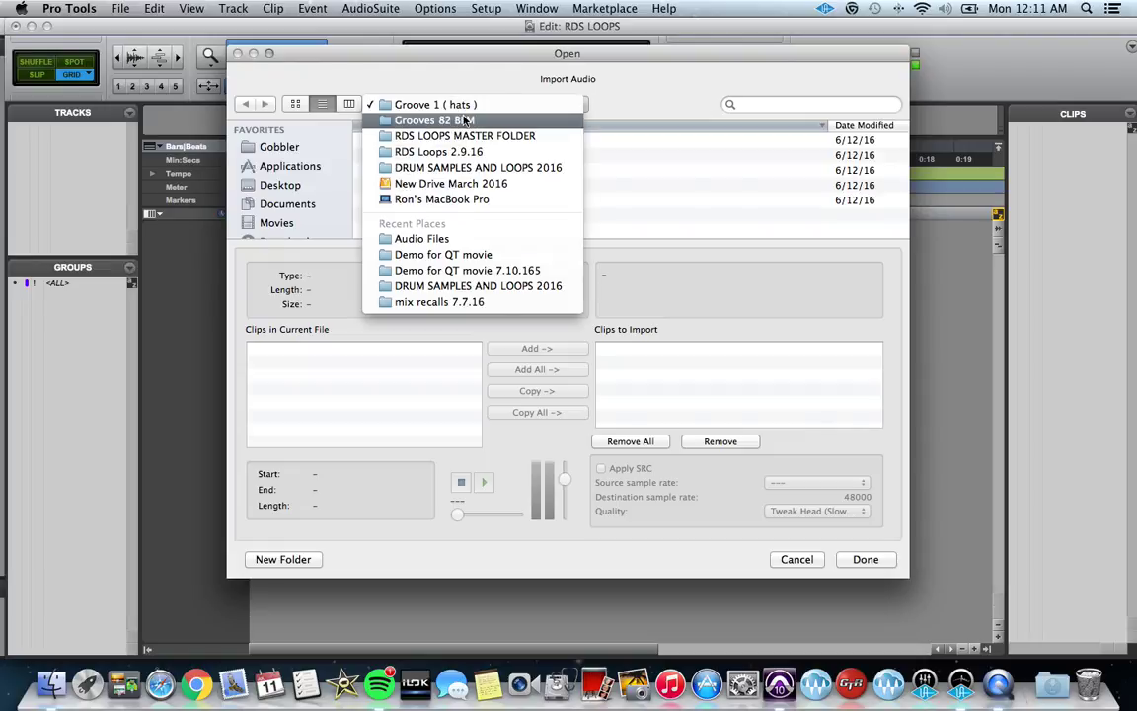
pyautogui.click(466, 120)
pyautogui.scroll(-1, 452, 158)
pyautogui.scroll(1, 453, 158)
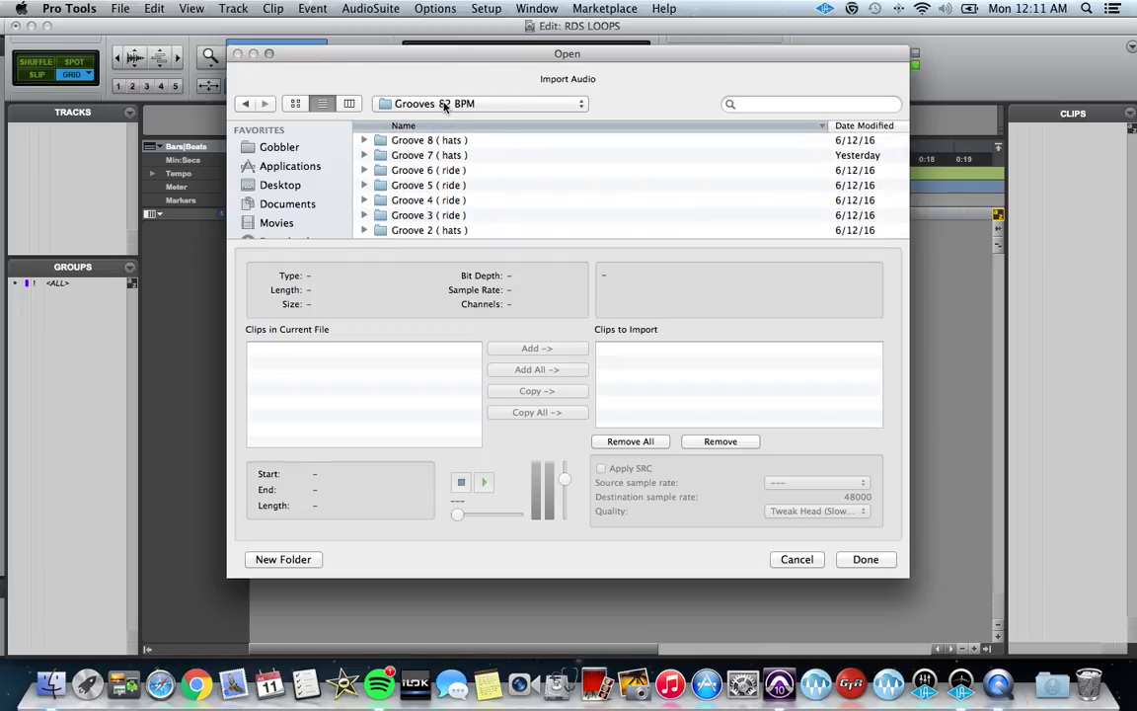
pyautogui.scroll(-1, 425, 150)
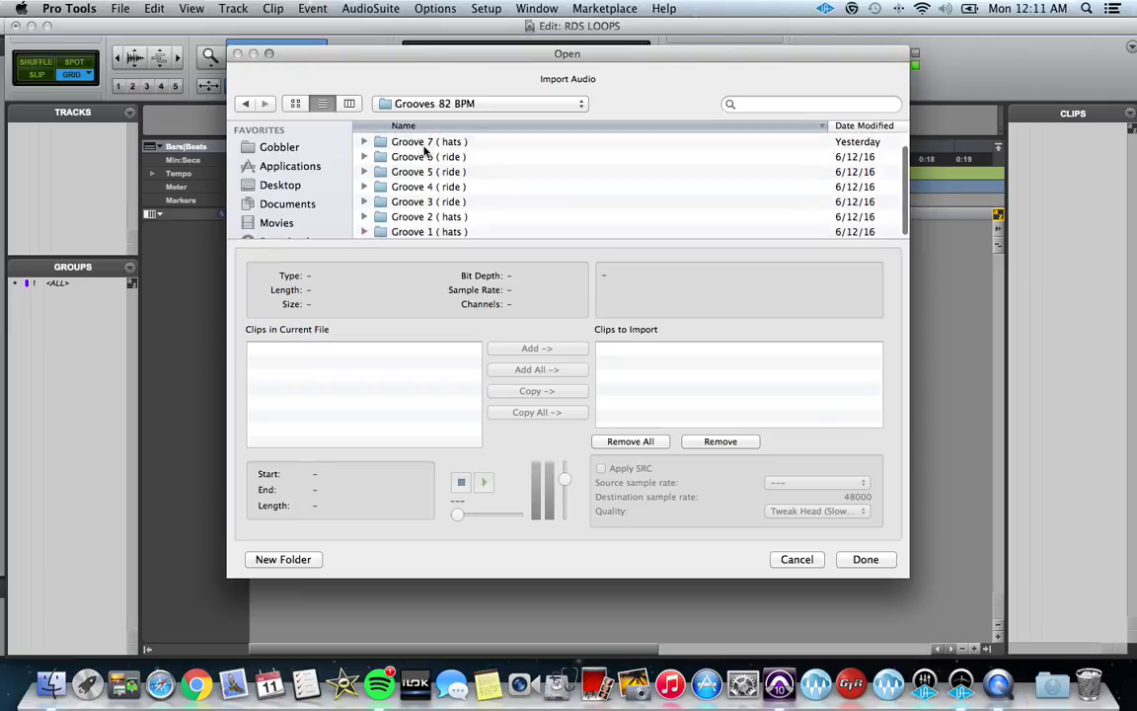
pyautogui.scroll(-1, 442, 145)
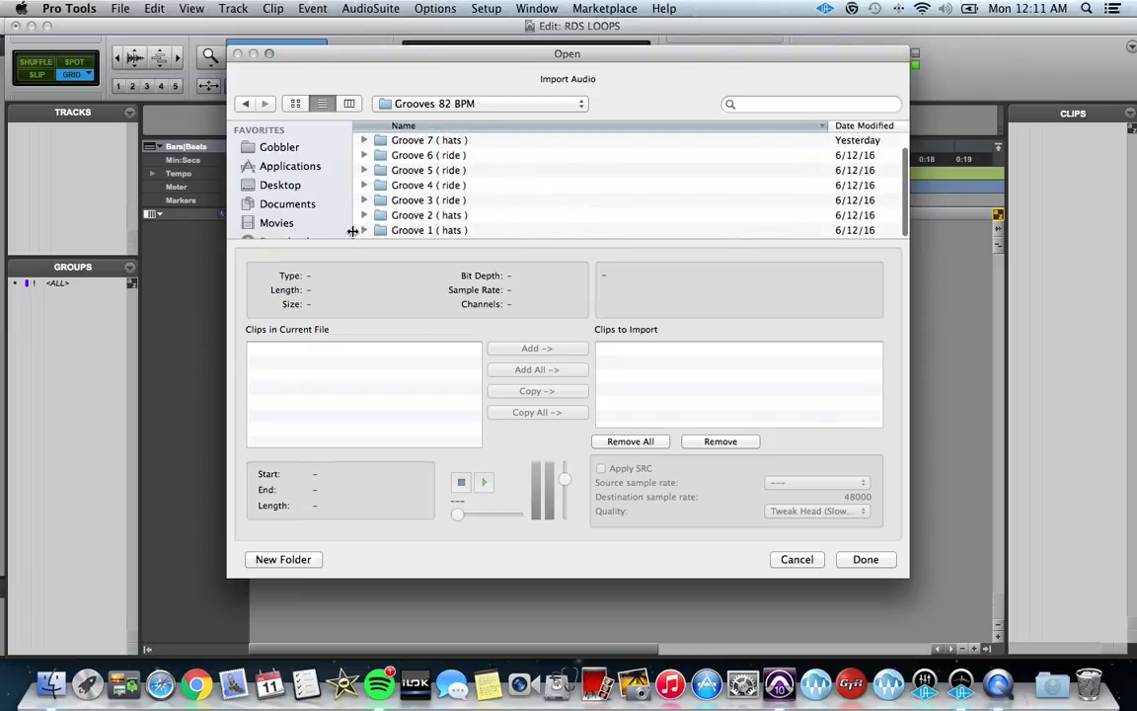
pyautogui.click(365, 230)
pyautogui.scroll(-3, 443, 207)
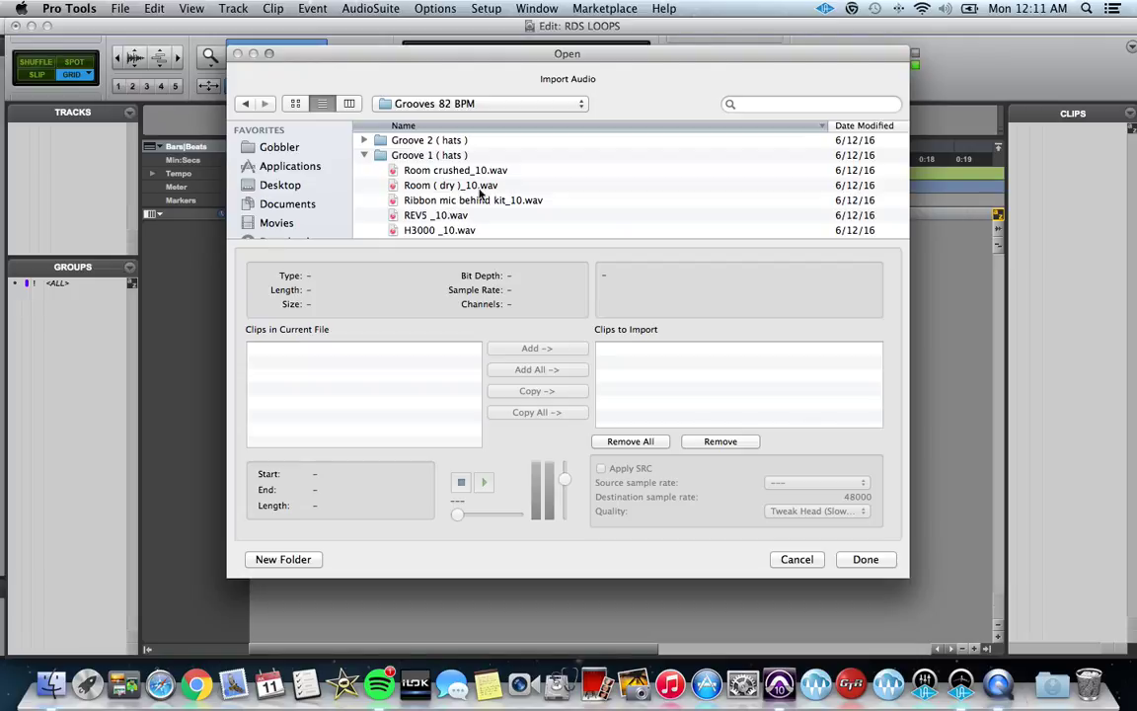
# Step: Preview Ribbon mic behind kit_10.wav before importing it
pyautogui.click(470, 201)
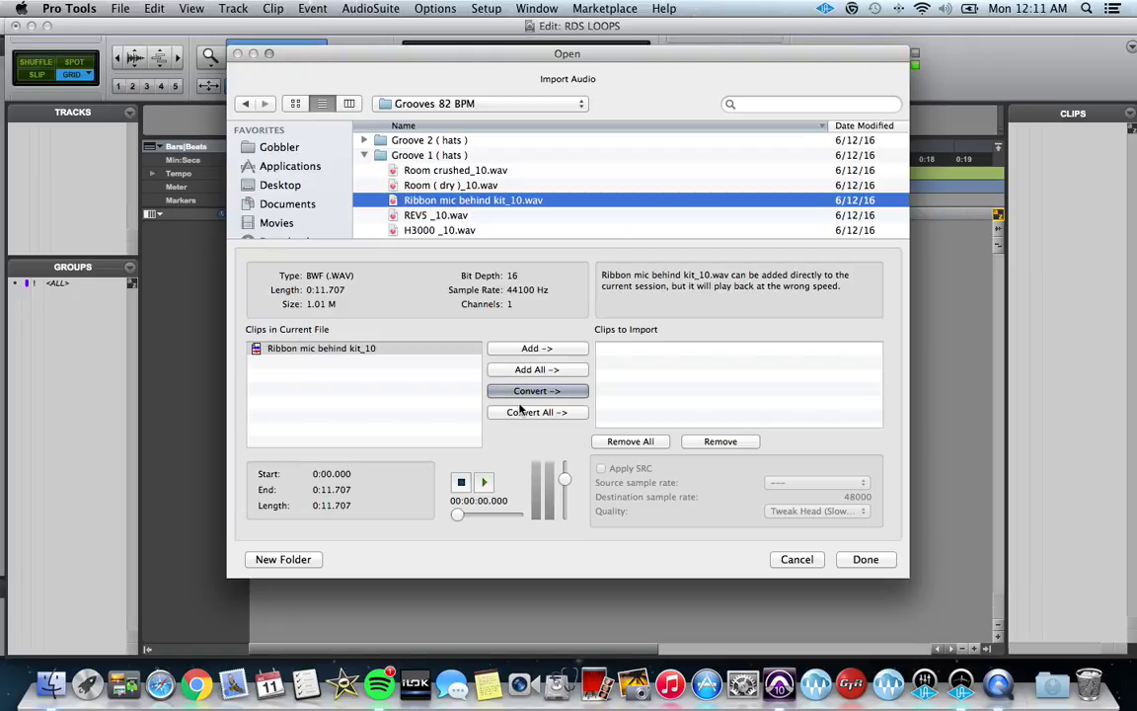
pyautogui.click(484, 482)
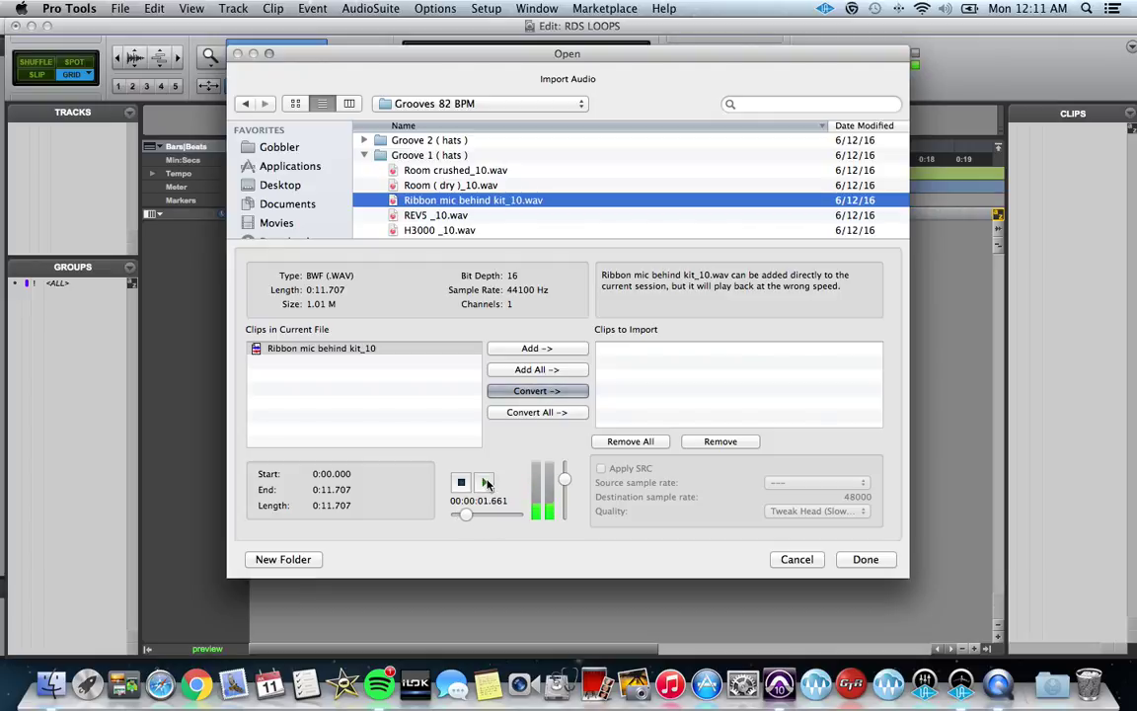
pyautogui.click(484, 482)
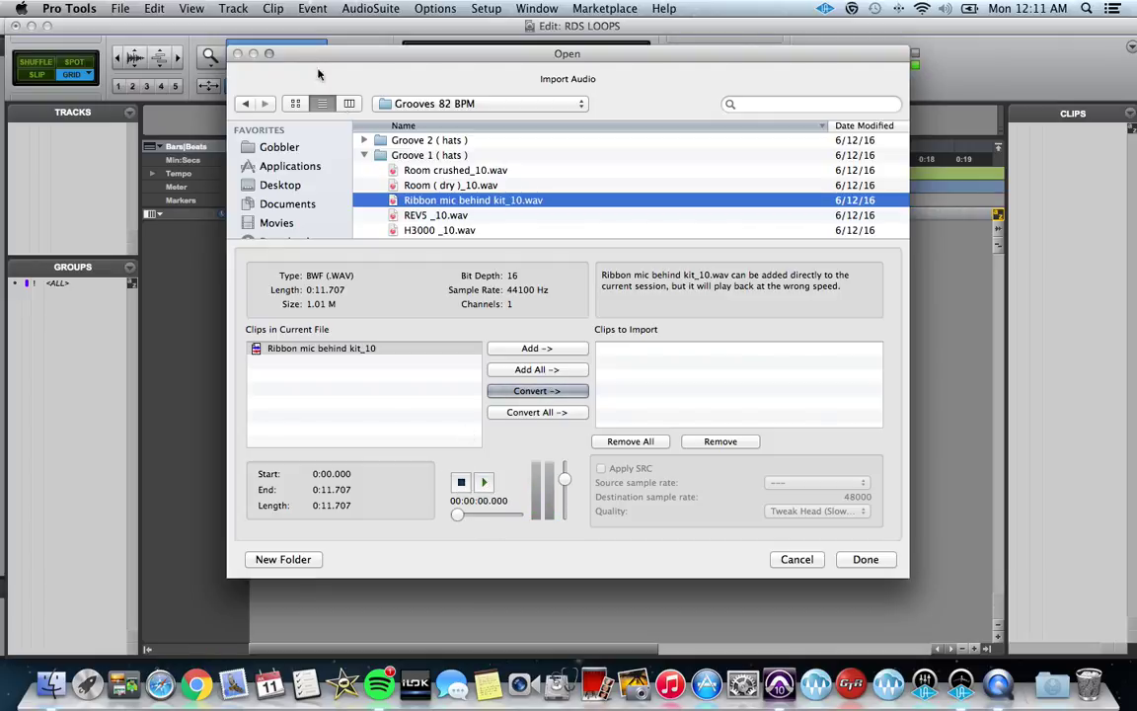
# Step: Add all five Groove 1 ( hats ) files to the clips to import, with sample rate conversion from 44100 to 48000
pyautogui.scroll(-1, 446, 158)
pyautogui.scroll(1, 444, 158)
pyautogui.click(456, 171)
pyautogui.keyDown('shift'); pyautogui.click(457, 229); pyautogui.keyUp('shift')
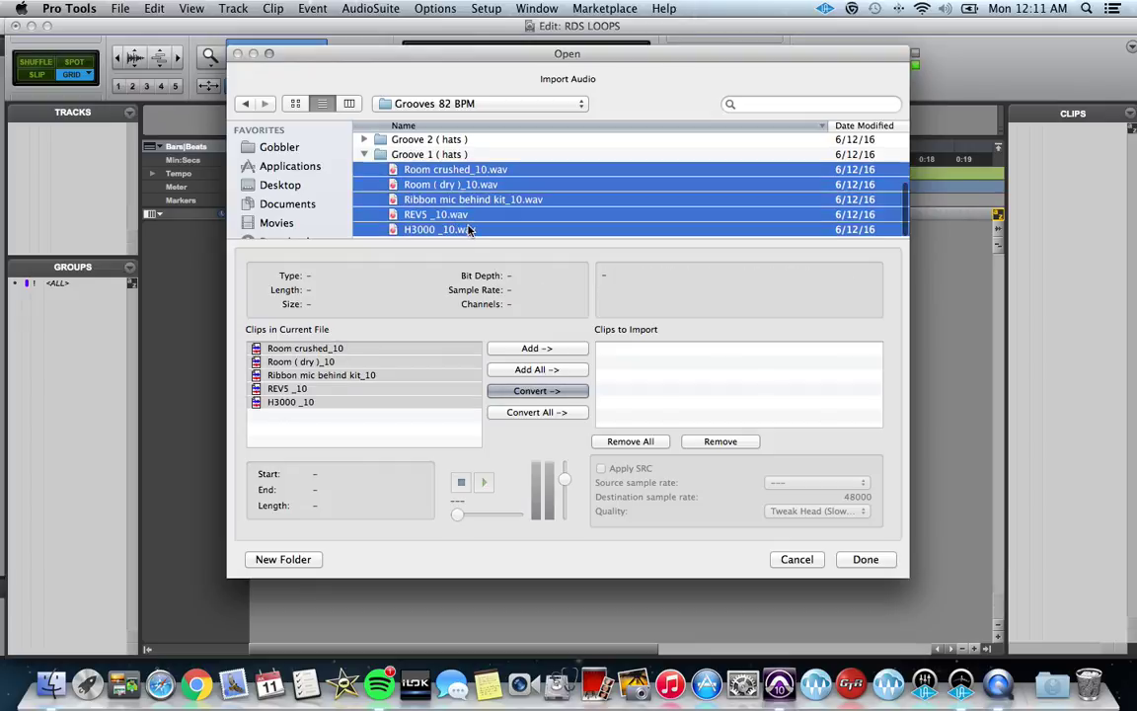
pyautogui.click(566, 372)
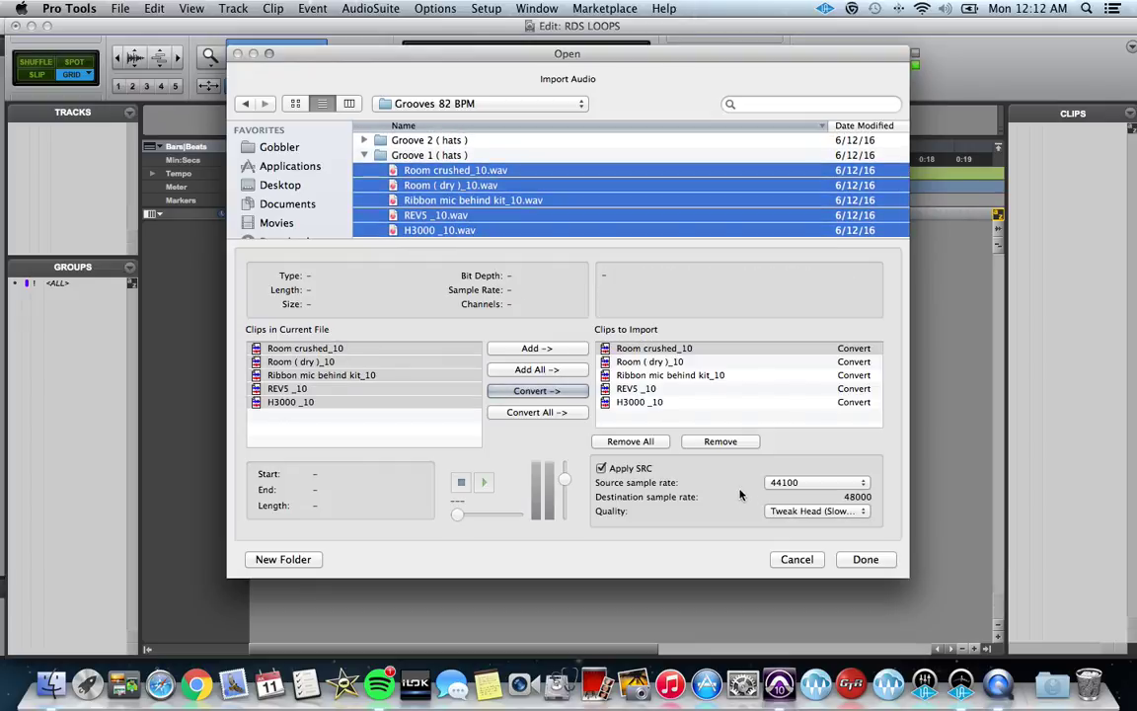
# Step: Complete the import, placing the clips on new tracks at Session Start
pyautogui.click(866, 558)
pyautogui.click(864, 501)
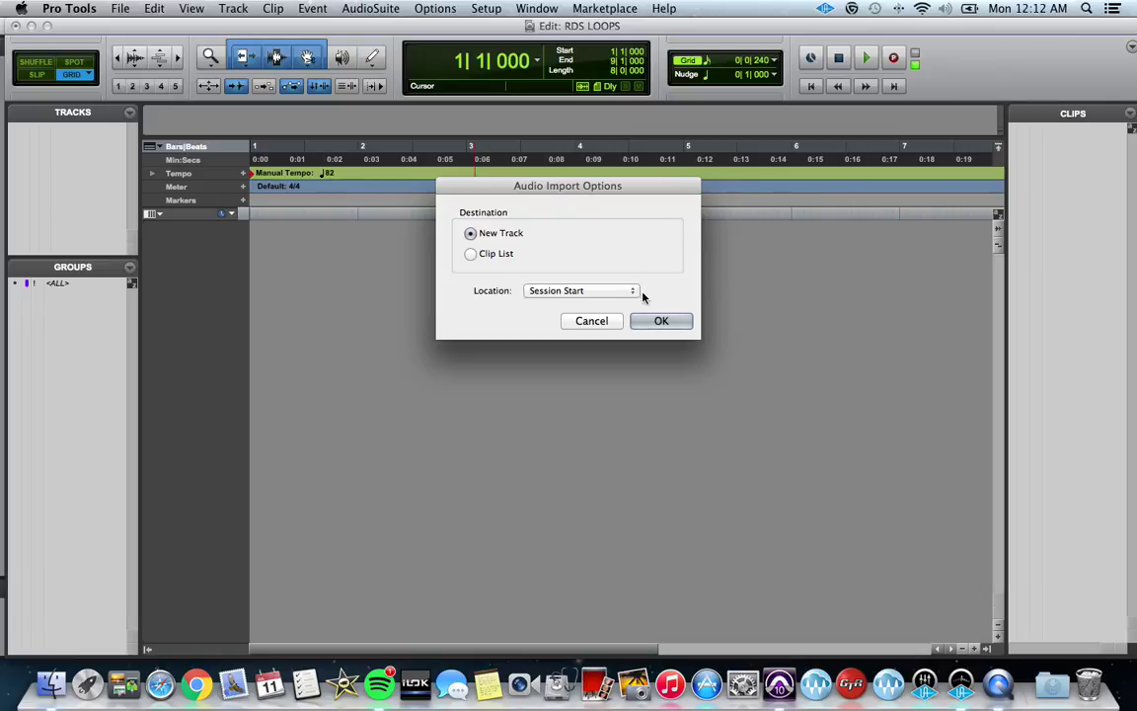
pyautogui.click(659, 322)
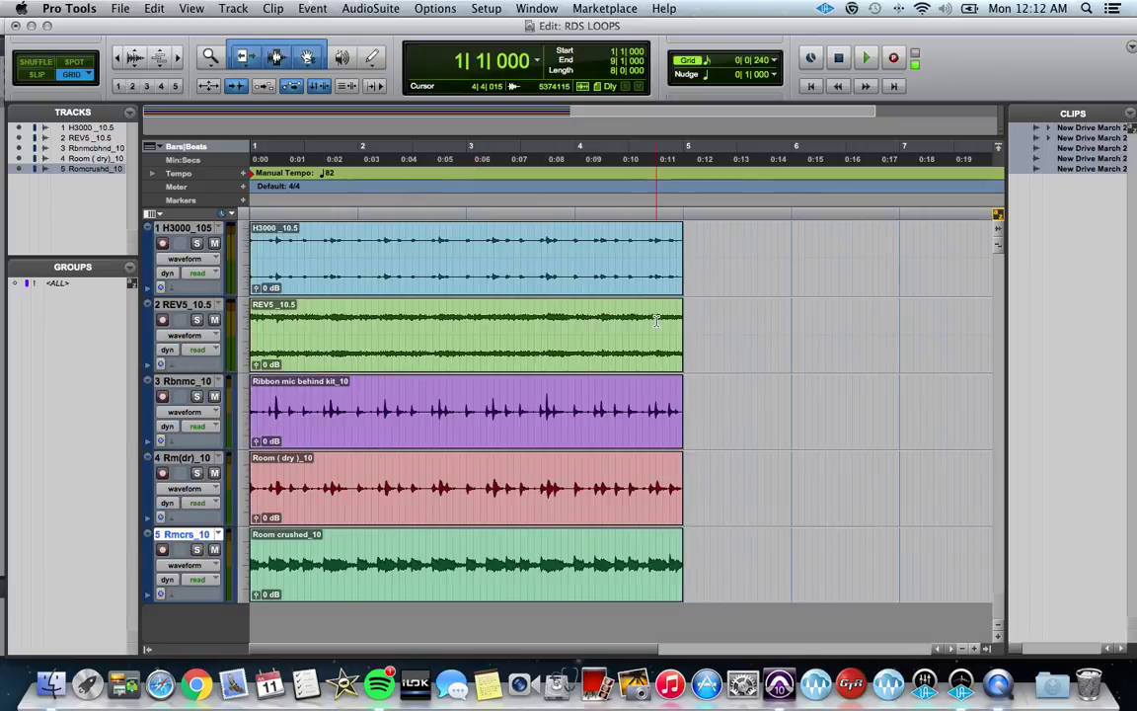
# Step: Select the H3000 clip, then use the ALL group in the mixer to lower all five faders to -∞ and switch the group off
pyautogui.click(538, 258)
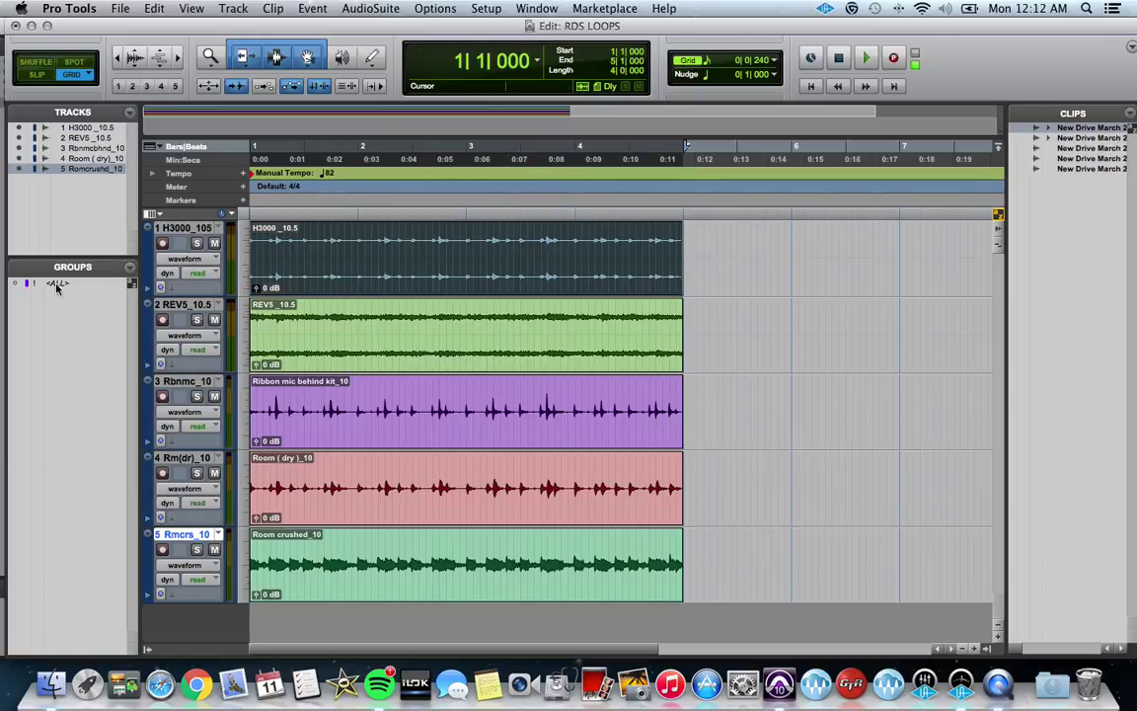
pyautogui.click(15, 285)
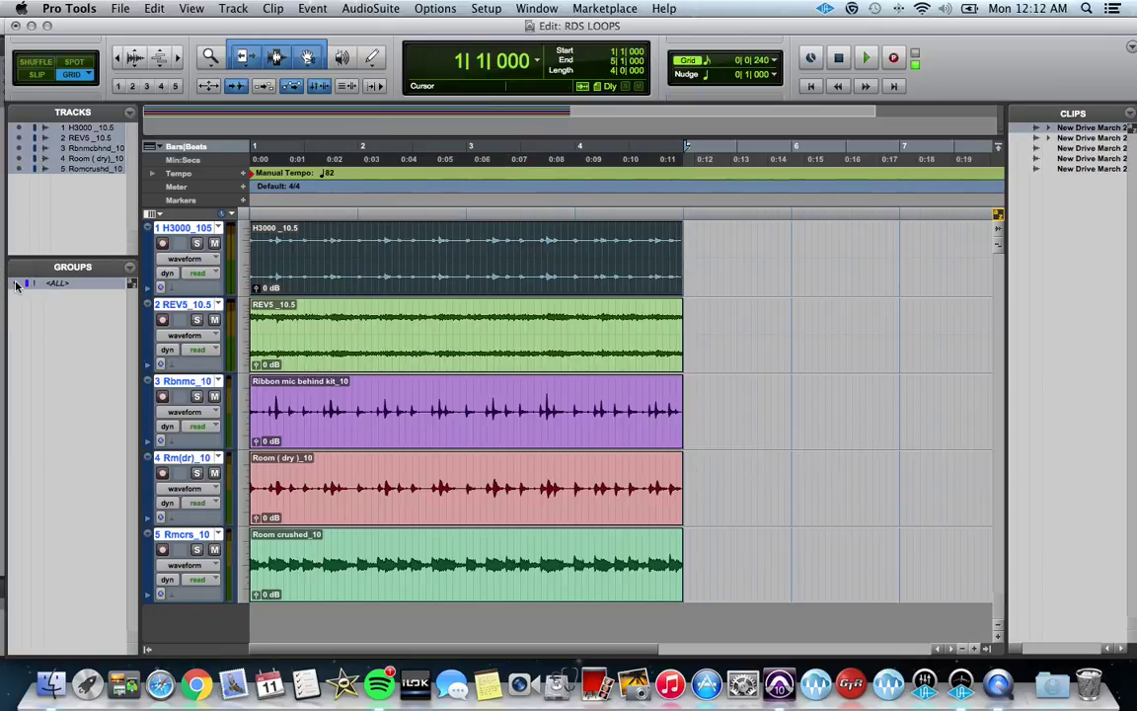
pyautogui.press('super+equal')
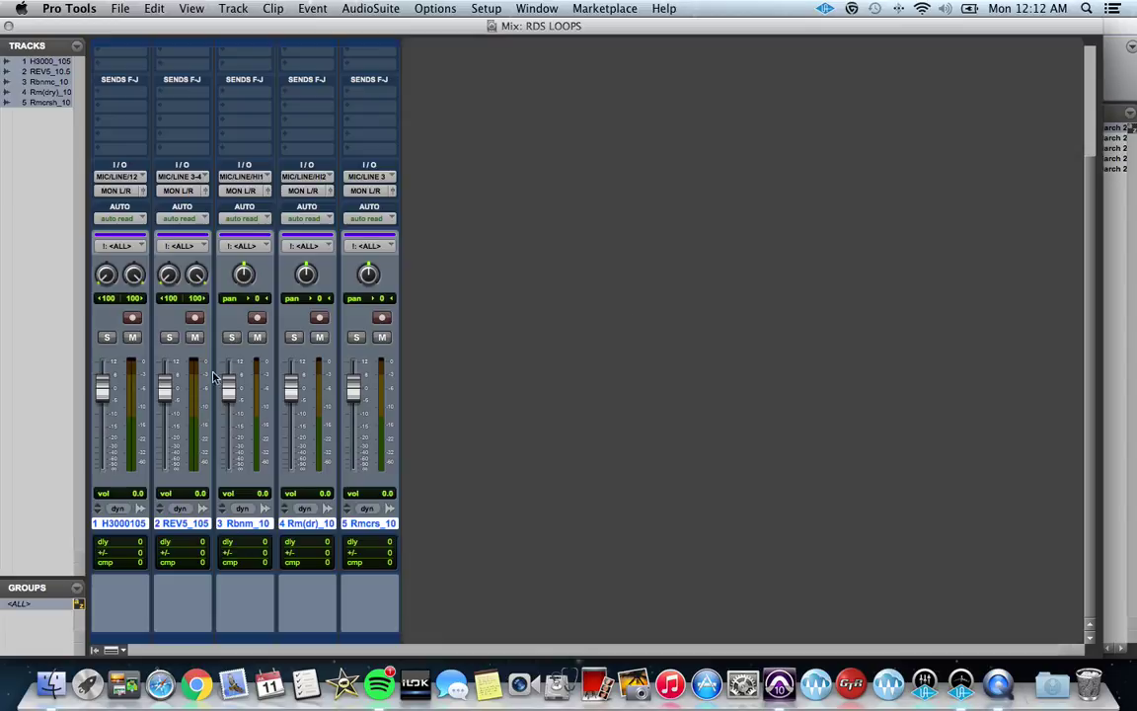
pyautogui.moveTo(229, 388); pyautogui.dragTo(226, 470)
pyautogui.click(31, 609)
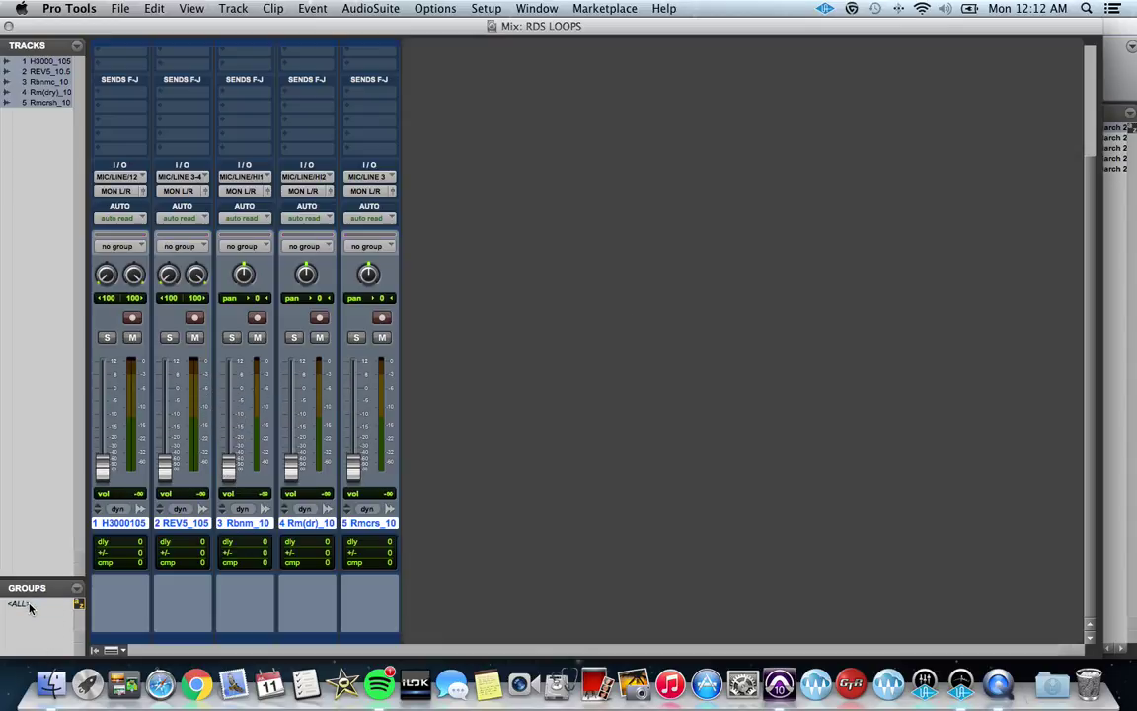
# Step: Bring the ribbon mic track up to about +0.3 dB while auditioning it in solo, and release the solo
pyautogui.moveTo(230, 471); pyautogui.dragTo(237, 405)
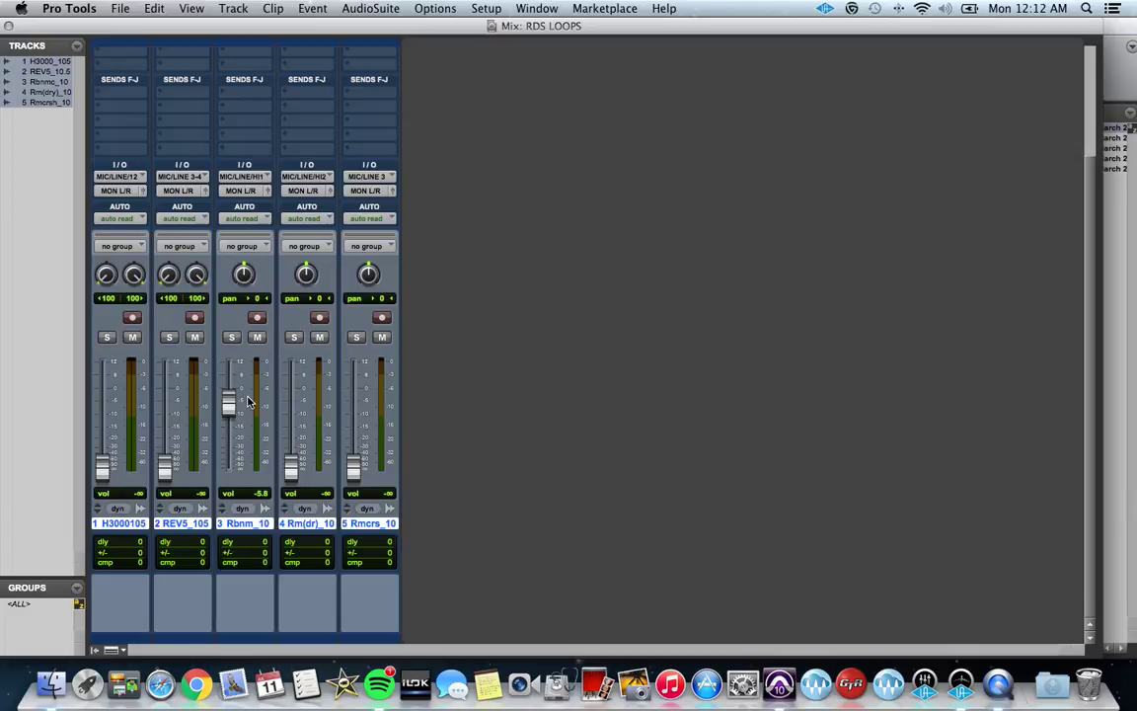
pyautogui.click(232, 338)
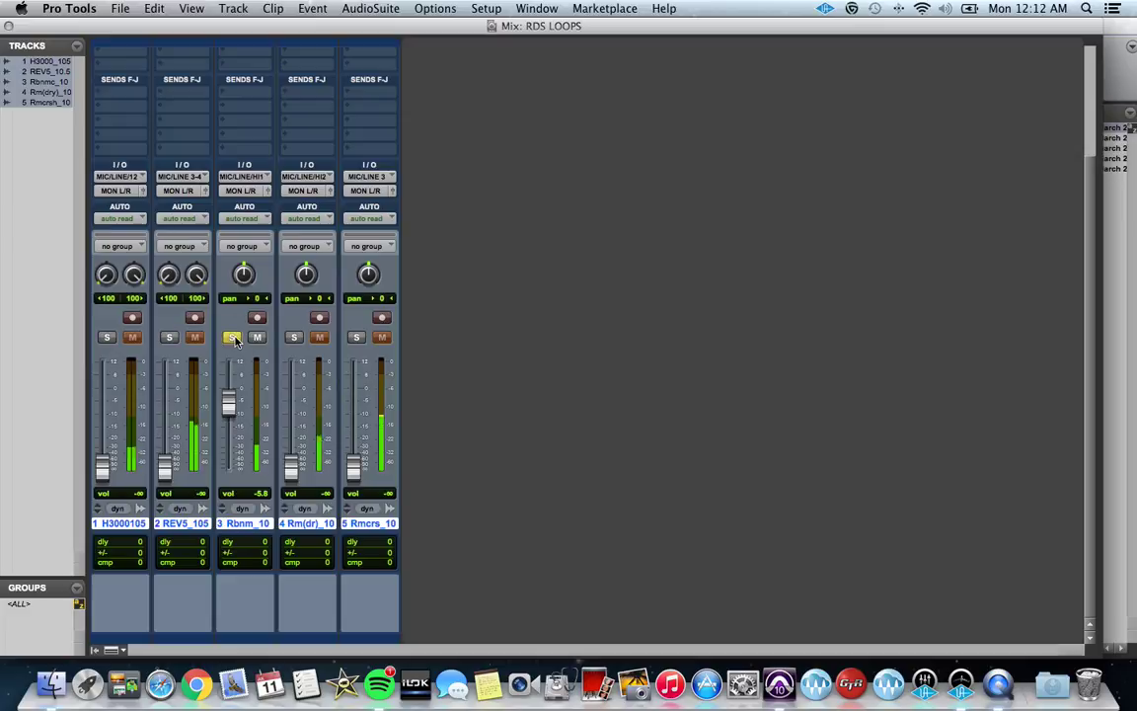
pyautogui.moveTo(229, 405); pyautogui.dragTo(230, 396)
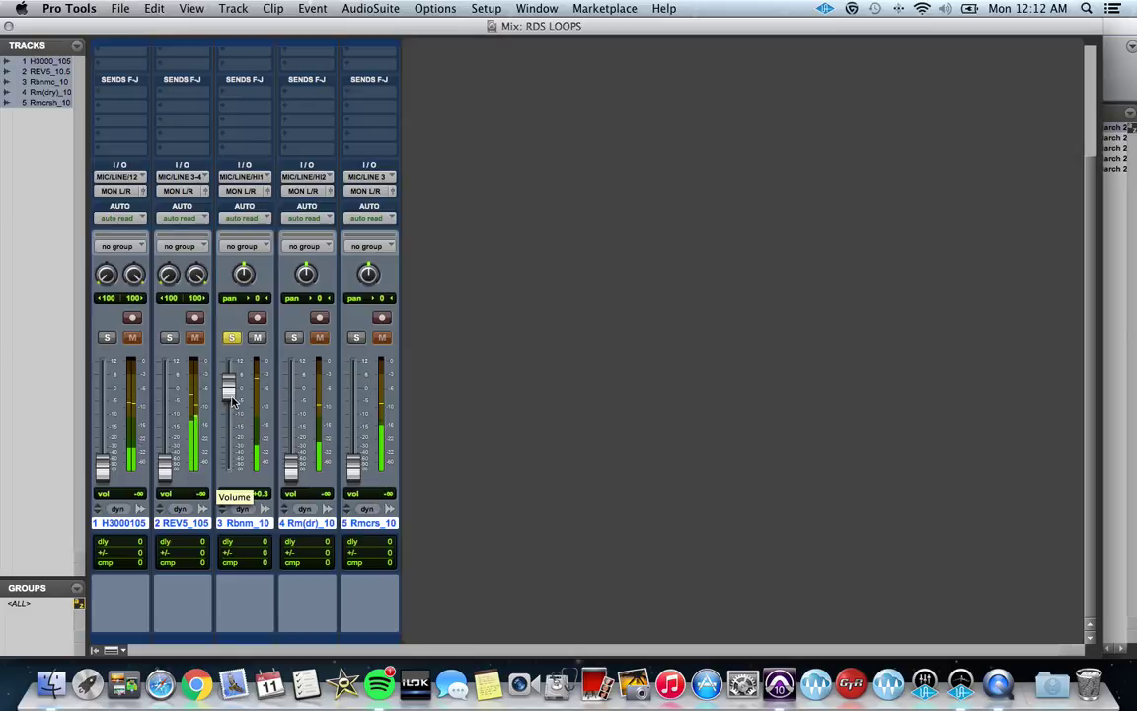
pyautogui.click(232, 338)
# Step: Set the dry room track to about -8.9 dB in solo, audition it together with the ribbon mic, and clear both solos
pyautogui.moveTo(291, 470); pyautogui.dragTo(290, 410)
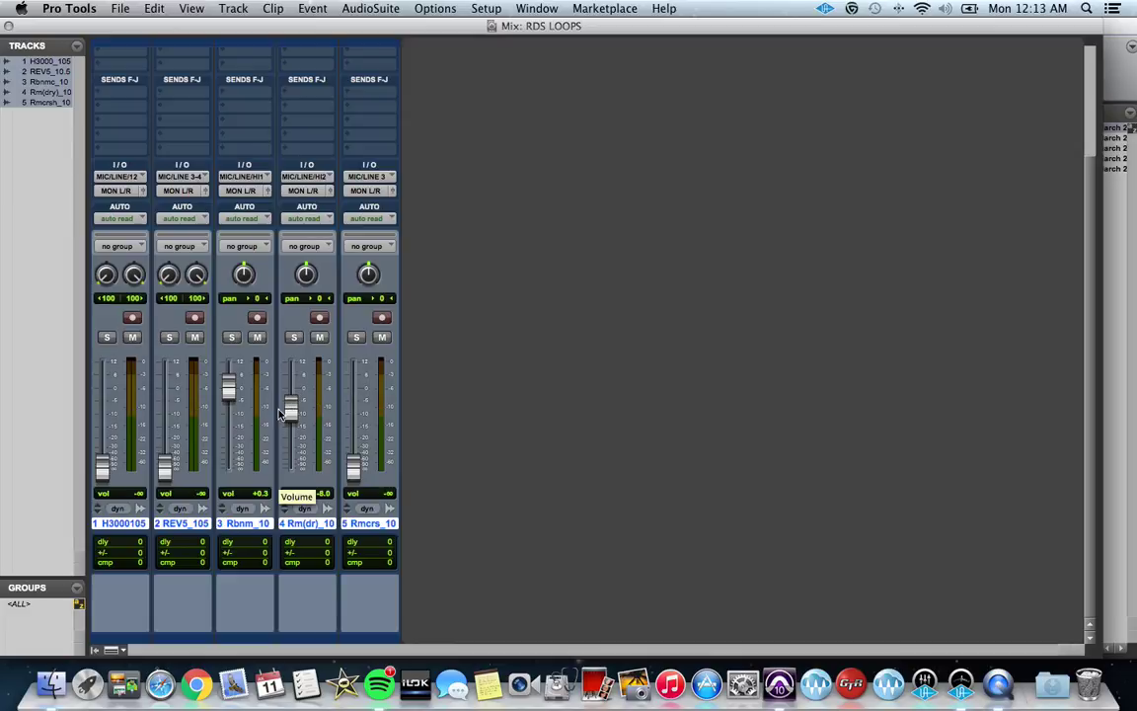
pyautogui.click(294, 337)
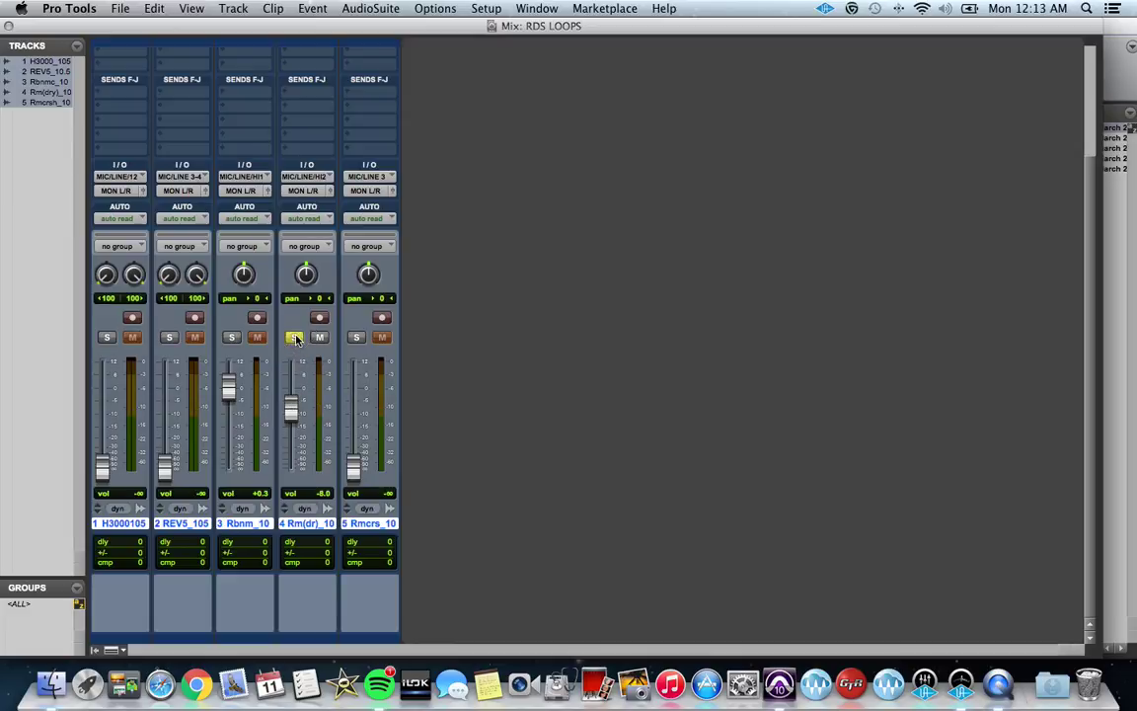
pyautogui.moveTo(292, 407)
pyautogui.mouseDown()
pyautogui.moveTo(291, 396)
pyautogui.moveTo(293, 412)
pyautogui.mouseUp()
pyautogui.click(232, 338)
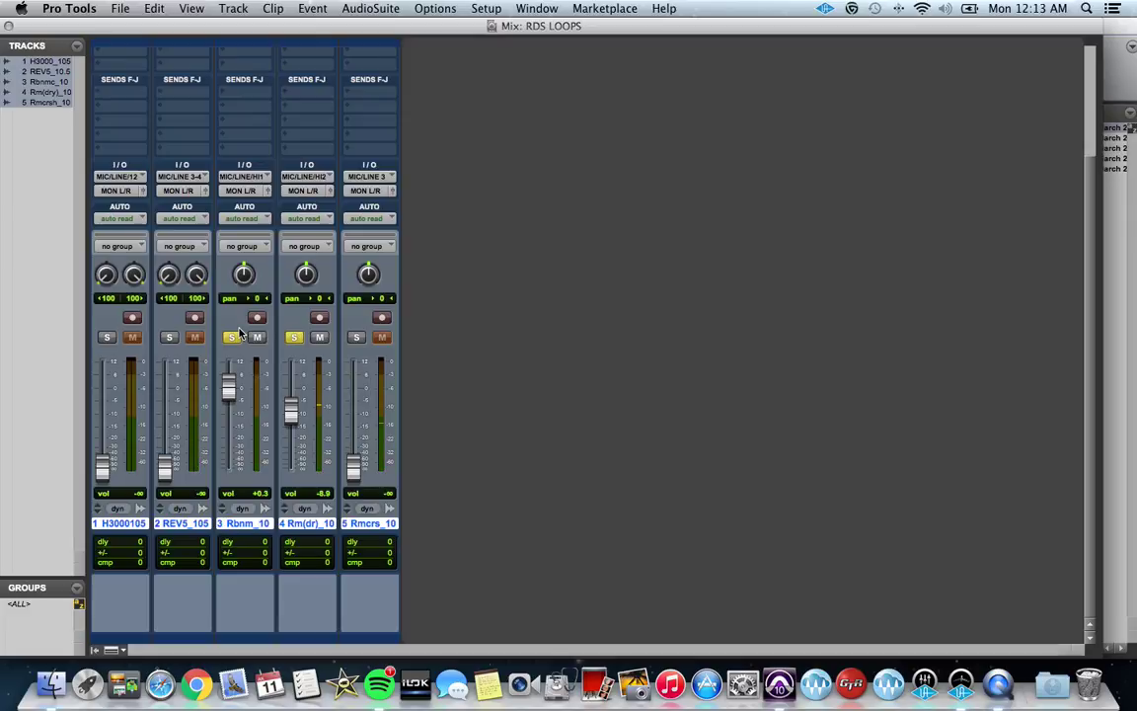
pyautogui.click(232, 338)
pyautogui.click(293, 338)
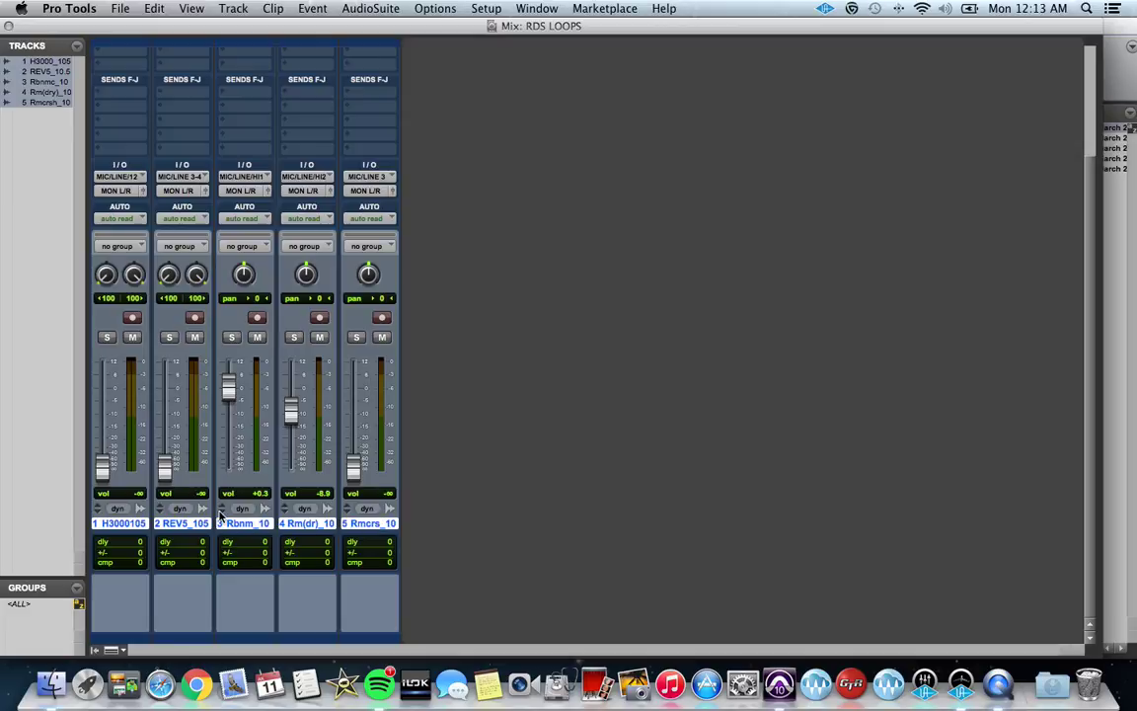
# Step: Set the crushed room track to about -7.4 dB, auditioning it alone and with the ribbon and dry room tracks, and clear all solos
pyautogui.click(373, 523)
pyautogui.moveTo(353, 477); pyautogui.dragTo(354, 397)
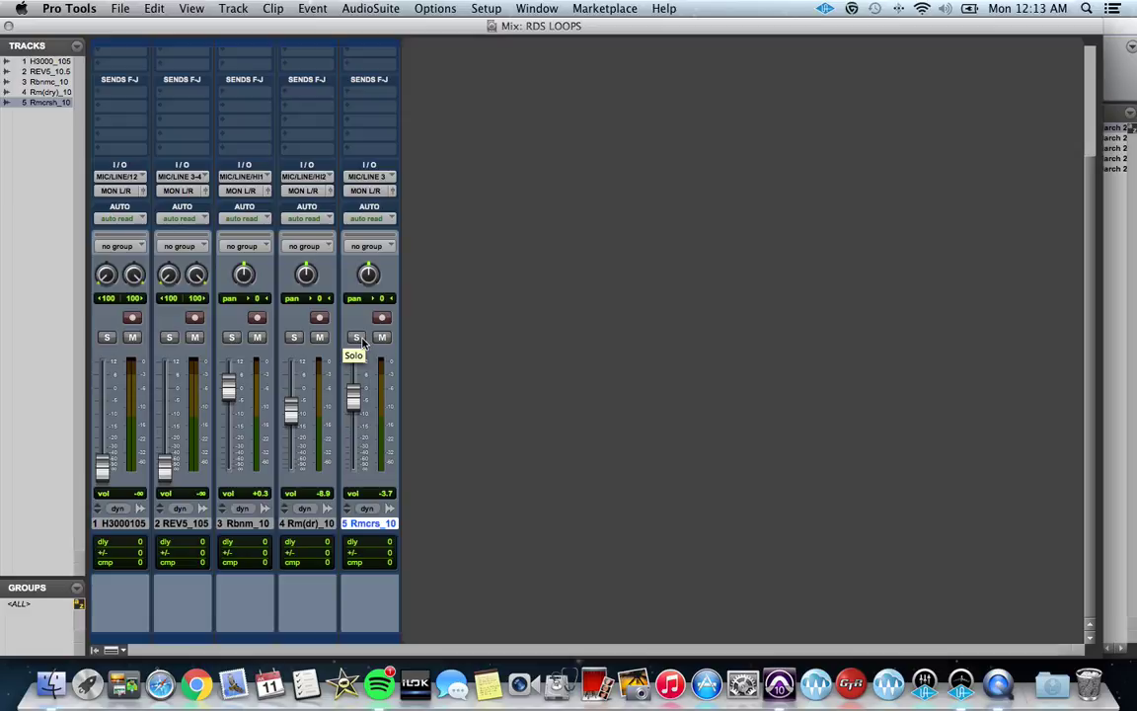
pyautogui.click(357, 338)
pyautogui.moveTo(354, 408); pyautogui.dragTo(355, 415)
pyautogui.click(231, 338)
pyautogui.click(293, 338)
pyautogui.moveTo(350, 413)
pyautogui.mouseDown()
pyautogui.moveTo(353, 441)
pyautogui.moveTo(352, 391)
pyautogui.moveTo(347, 415)
pyautogui.moveTo(347, 405)
pyautogui.mouseUp()
pyautogui.click(231, 336)
pyautogui.click(299, 338)
pyautogui.keyDown('alt'); pyautogui.click(299, 339); pyautogui.keyUp('alt')
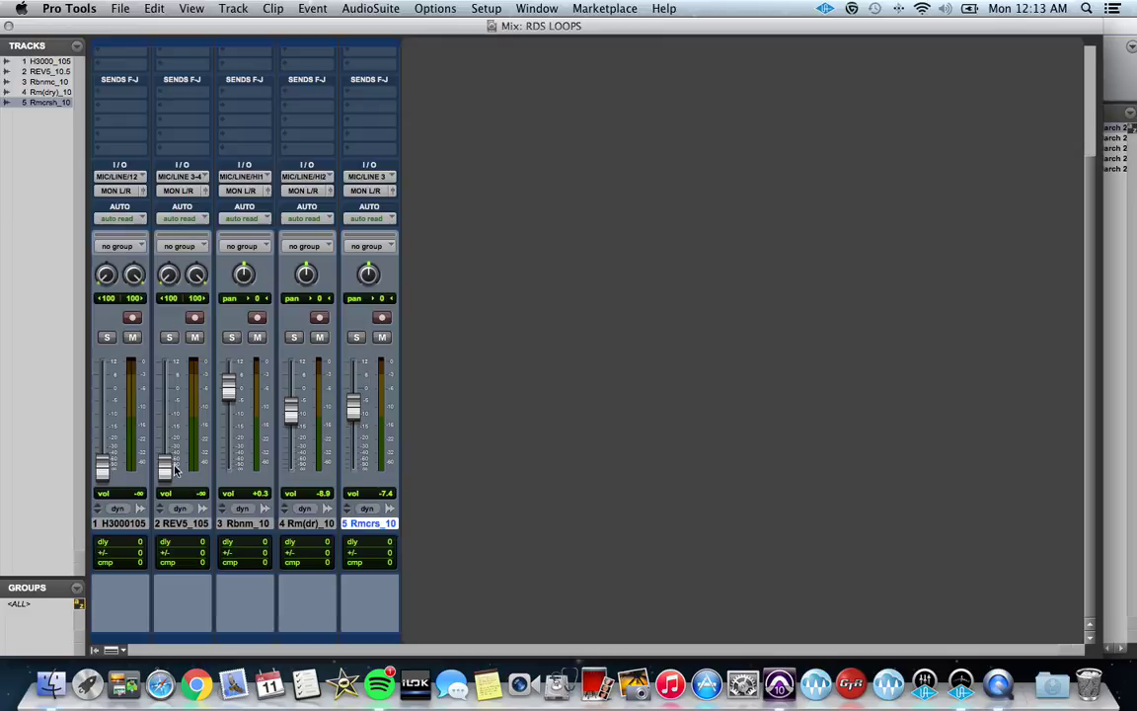
# Step: Raise the REV5 reverb track to about -7.4 dB while auditioning it in solo and briefly with the ribbon mic, and release the solo
pyautogui.moveTo(161, 474); pyautogui.dragTo(165, 420)
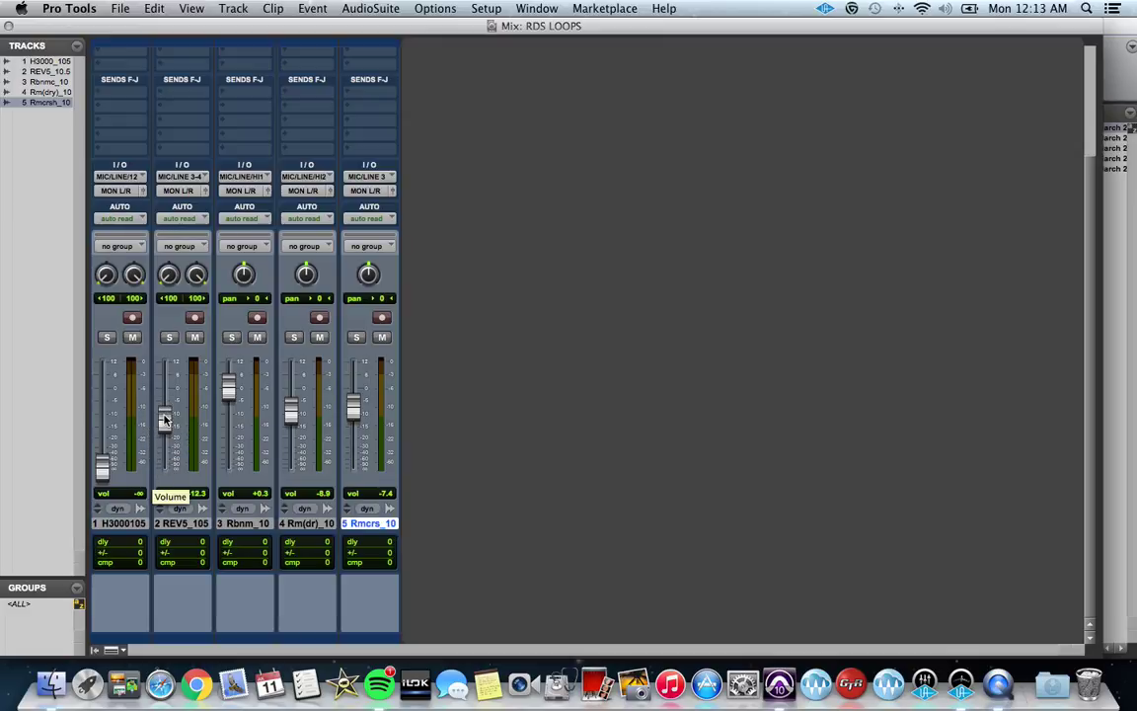
pyautogui.click(170, 338)
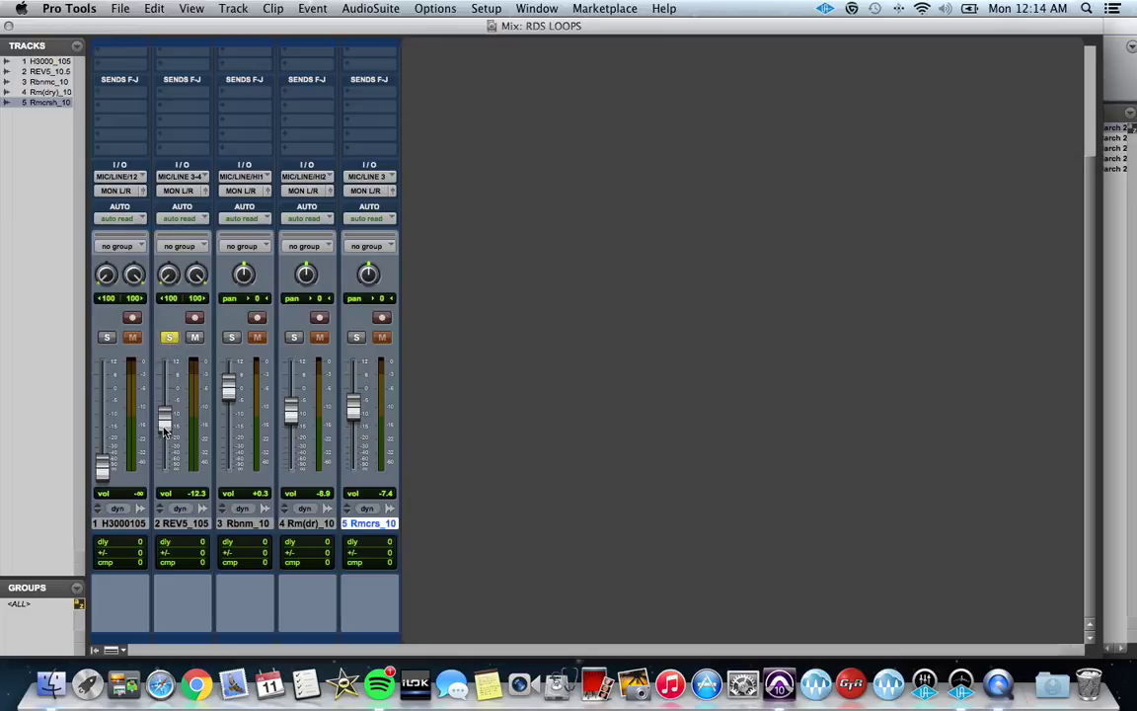
pyautogui.moveTo(165, 424)
pyautogui.mouseDown()
pyautogui.moveTo(163, 399)
pyautogui.moveTo(164, 409)
pyautogui.mouseUp()
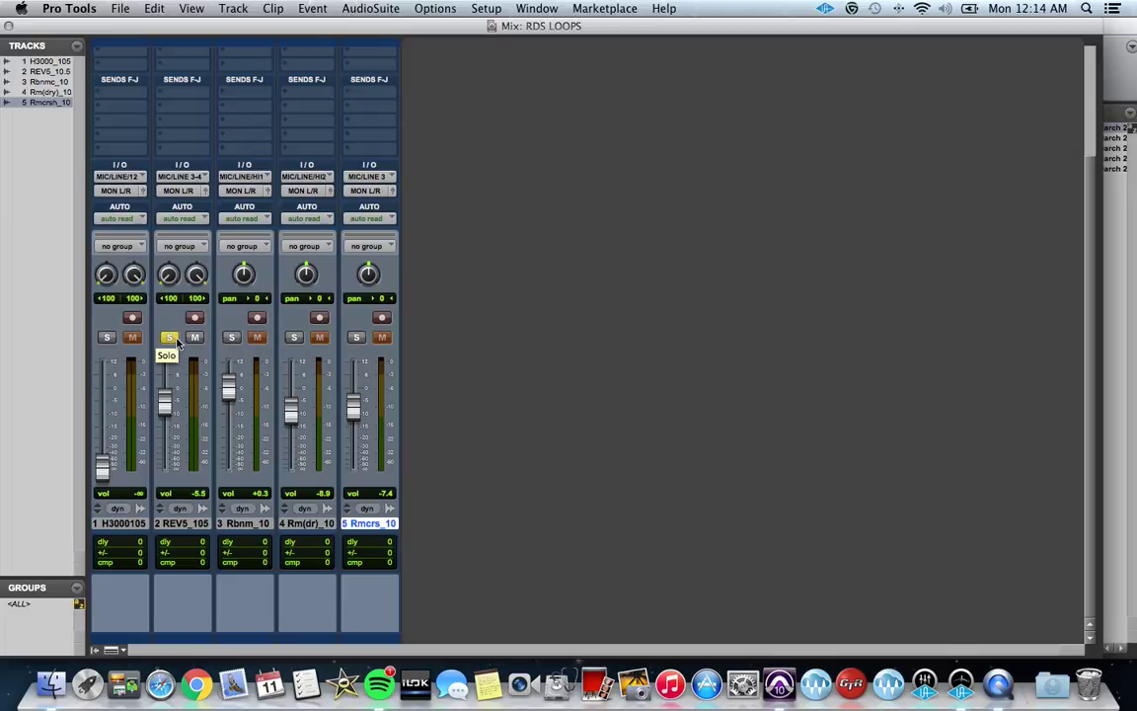
pyautogui.moveTo(164, 400)
pyautogui.mouseDown()
pyautogui.moveTo(160, 388)
pyautogui.moveTo(164, 409)
pyautogui.mouseUp()
pyautogui.click(232, 339)
pyautogui.click(232, 339)
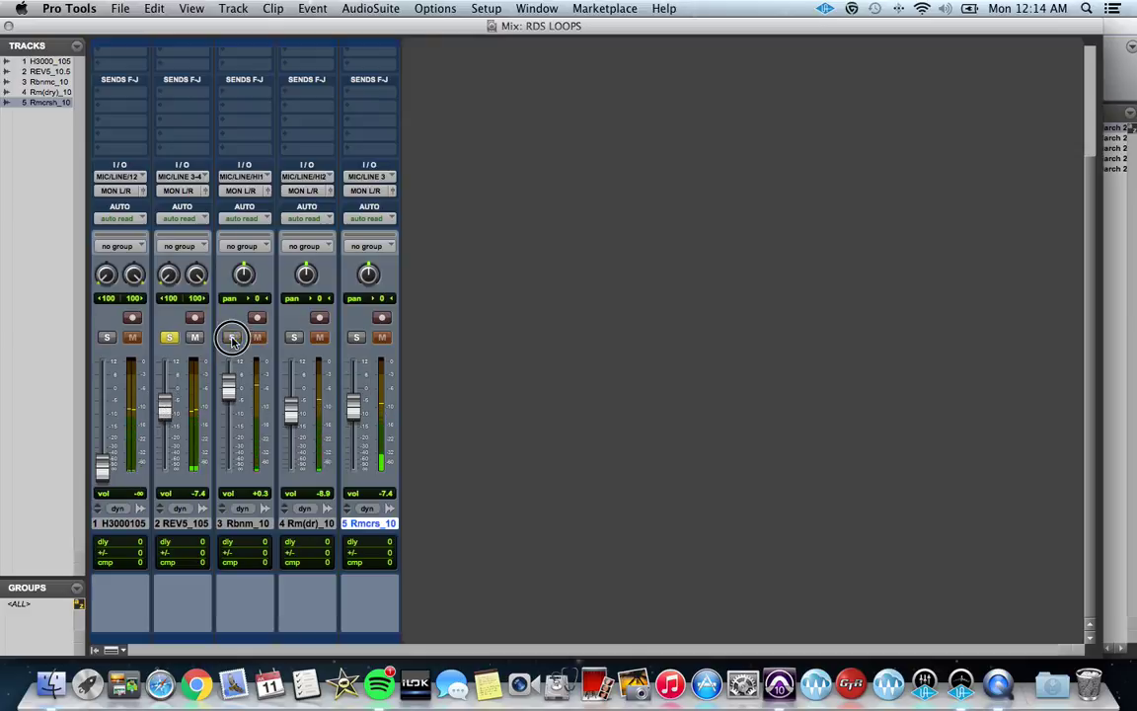
pyautogui.click(169, 338)
# Step: Raise the H3000 effect track to about -6.4 dB while auditioning it in solo, and release the solo
pyautogui.click(107, 338)
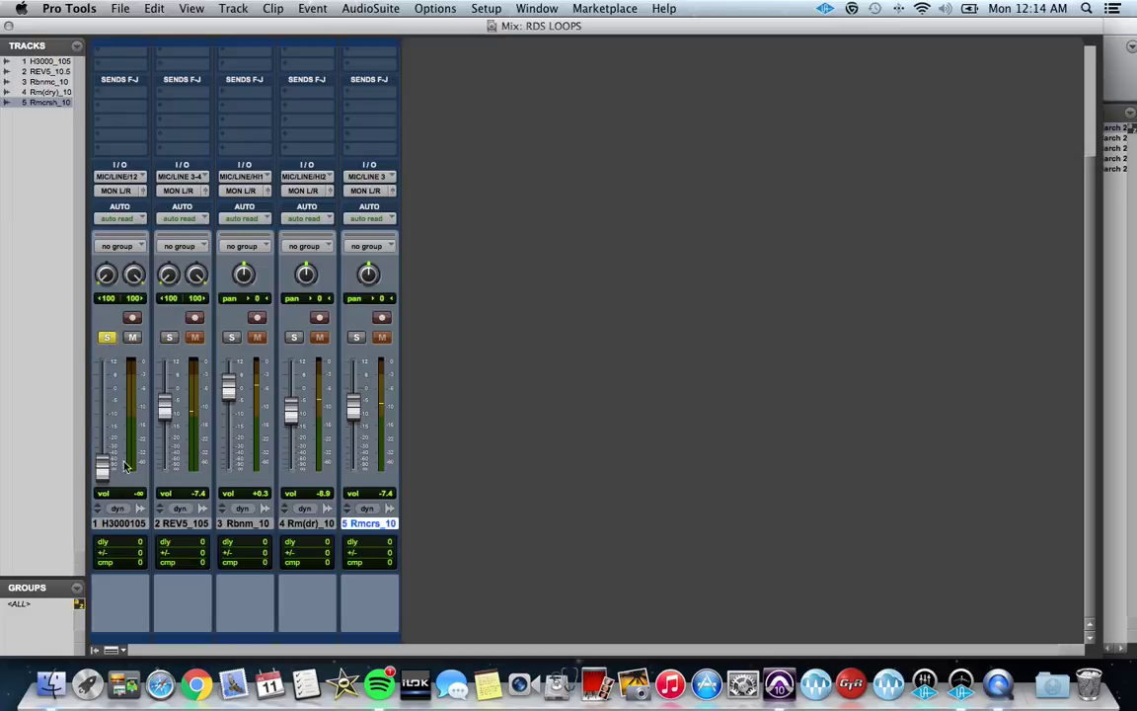
pyautogui.moveTo(109, 471); pyautogui.dragTo(111, 416)
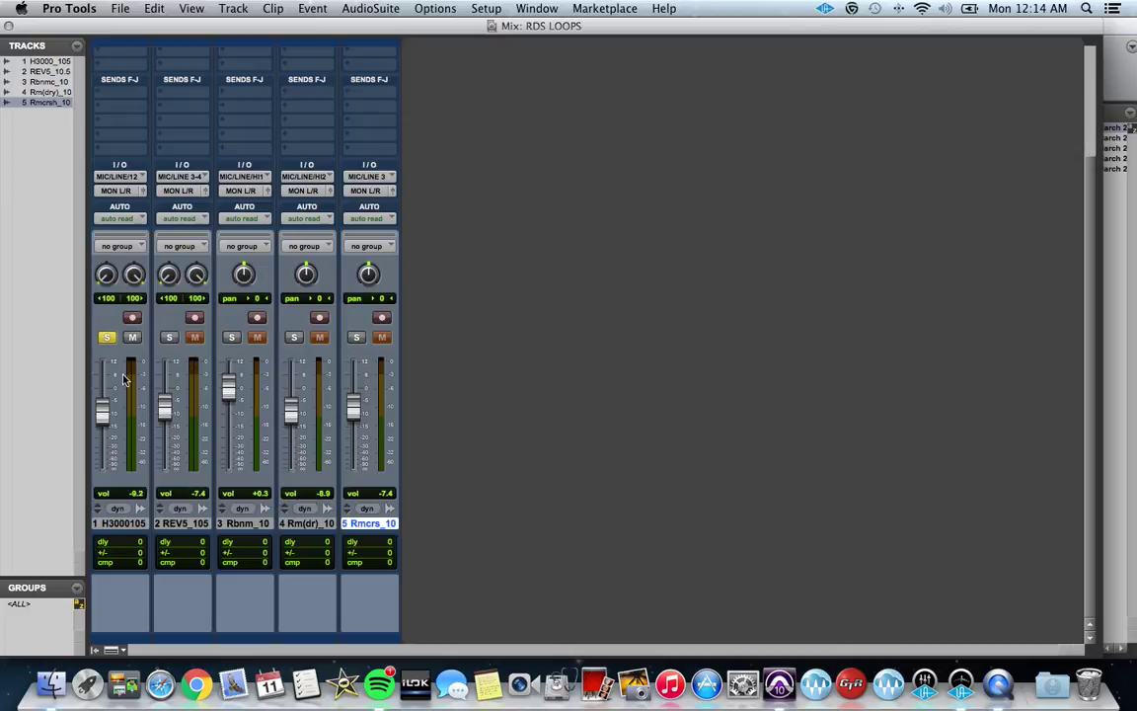
pyautogui.moveTo(99, 411)
pyautogui.mouseDown()
pyautogui.moveTo(96, 389)
pyautogui.moveTo(95, 410)
pyautogui.mouseUp()
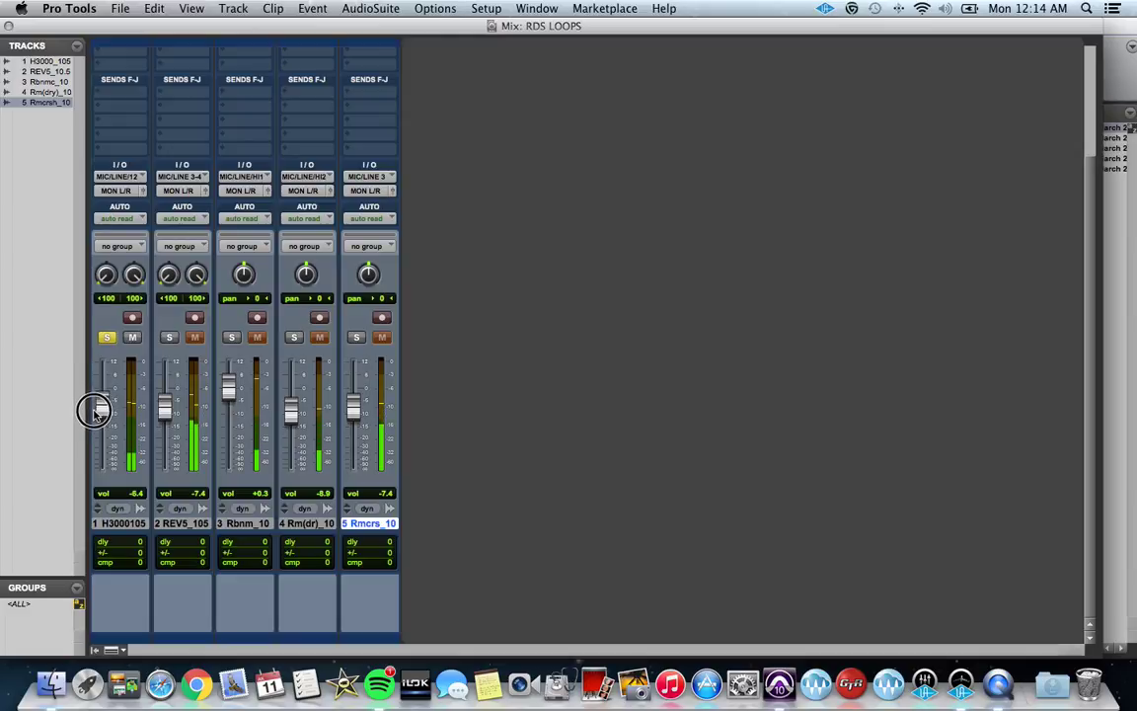
pyautogui.click(107, 337)
# Step: Rebalance the full mix with H3000 at about -4.0 dB, REV5 at -∞ and the crushed room at about -2.2 dB
pyautogui.moveTo(164, 405); pyautogui.dragTo(102, 399)
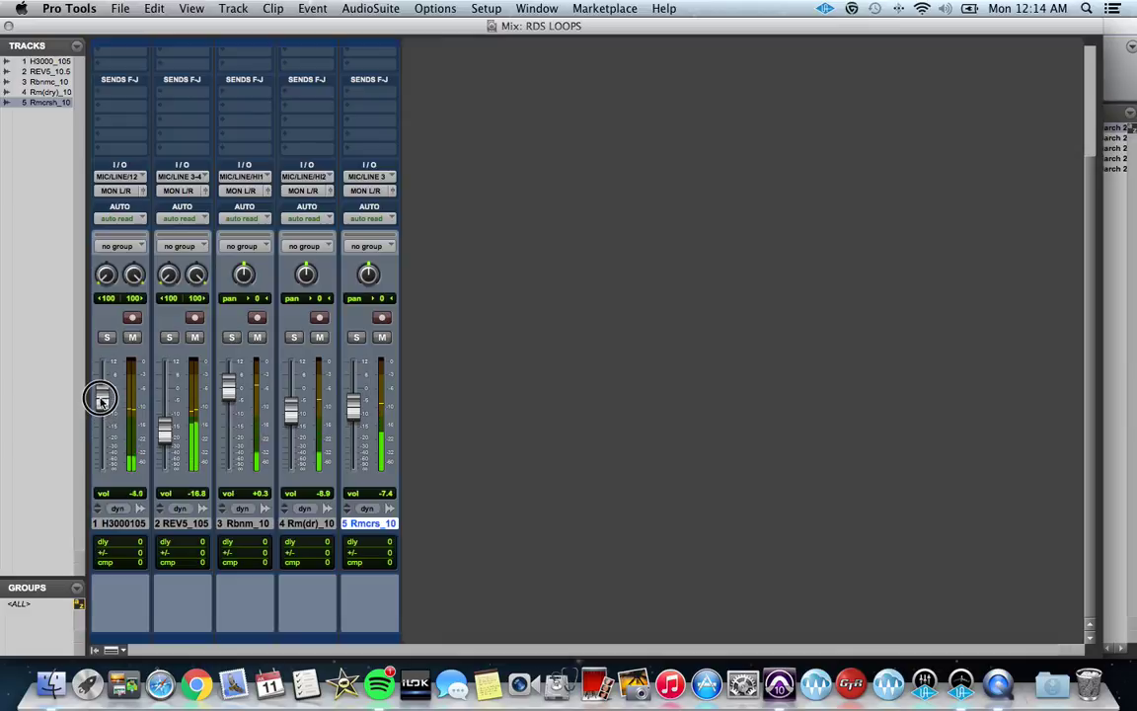
pyautogui.moveTo(165, 426); pyautogui.dragTo(165, 470)
pyautogui.moveTo(358, 415)
pyautogui.mouseDown()
pyautogui.moveTo(352, 386)
pyautogui.moveTo(350, 400)
pyautogui.mouseUp()
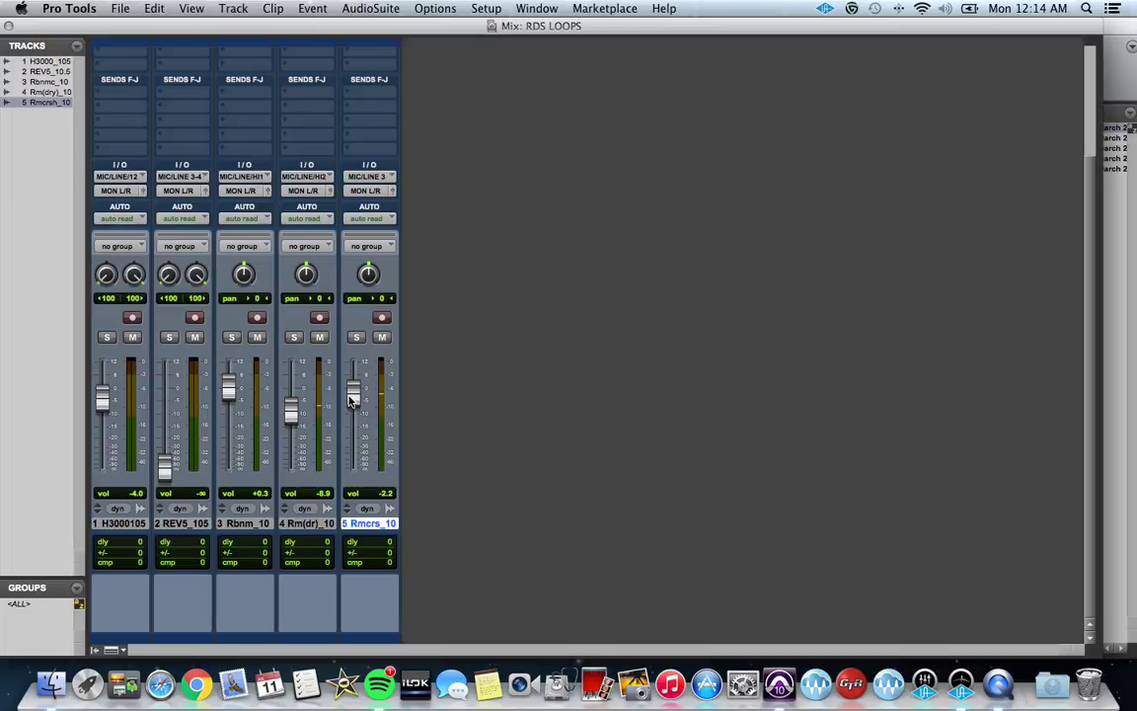